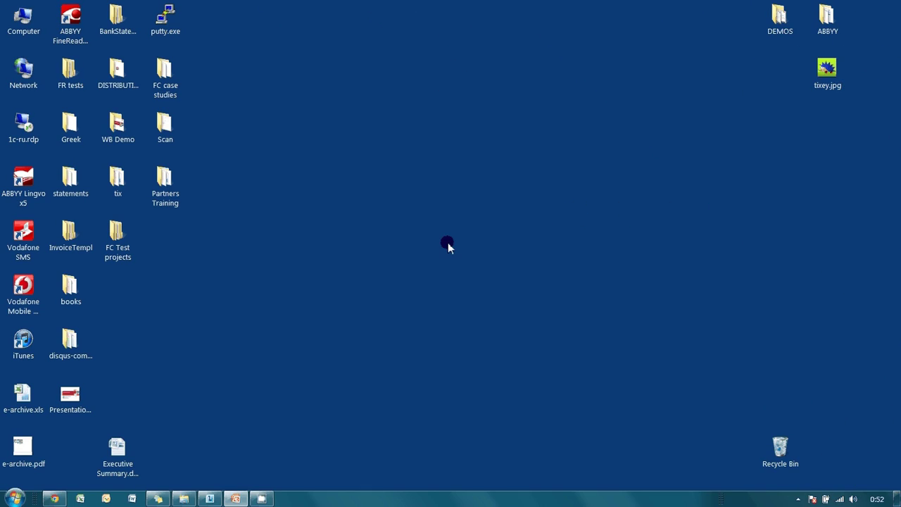
# Launch Business Card Reader from the ABBYY FineReader 11 program group in All Programs.
pyautogui.click(16, 498)
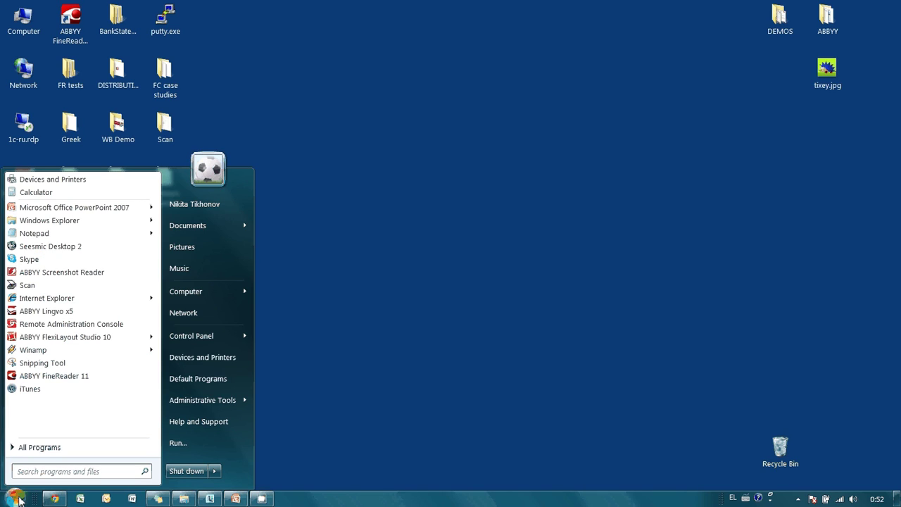
pyautogui.click(31, 447)
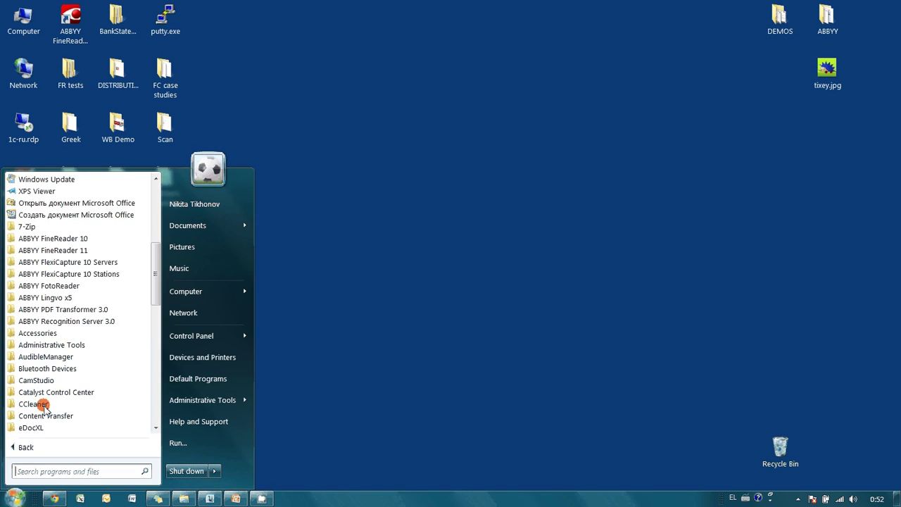
pyautogui.click(89, 252)
pyautogui.click(85, 262)
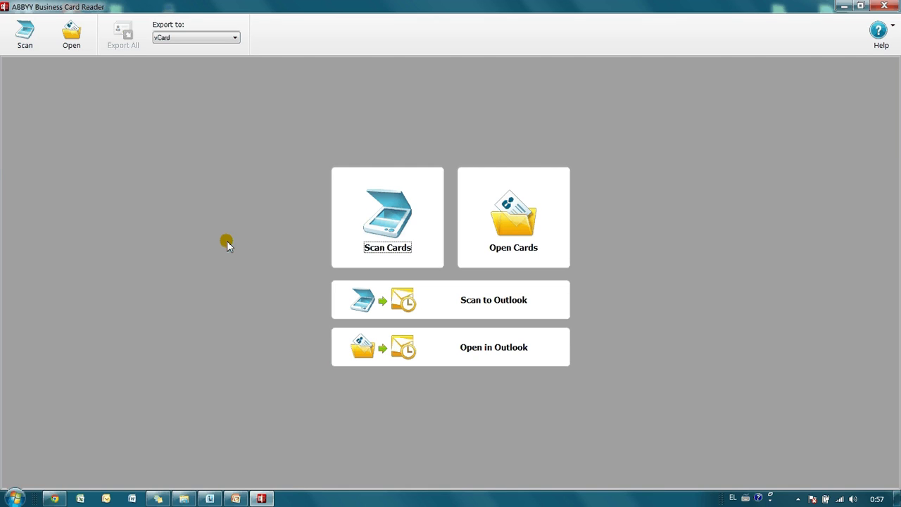
# Preview the scanner page and pull the scan area's bottom and right edges in to the five cards.
pyautogui.click(381, 232)
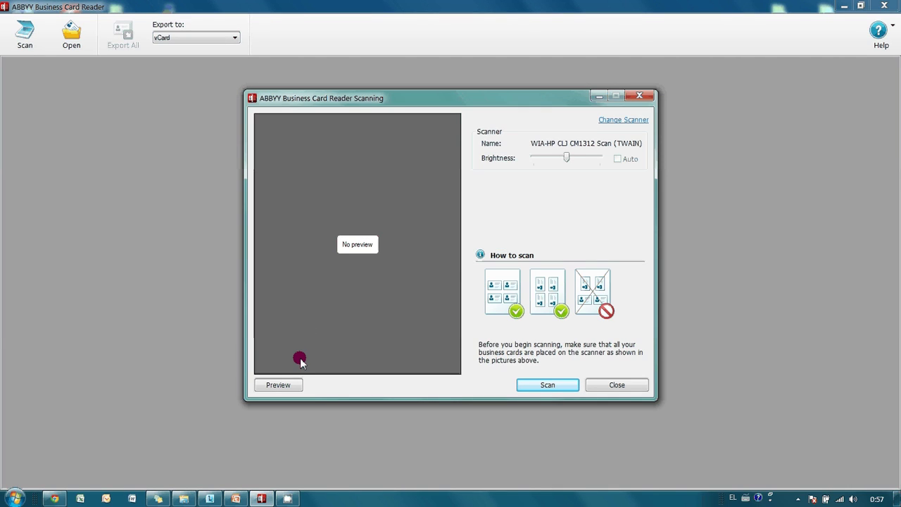
pyautogui.click(288, 385)
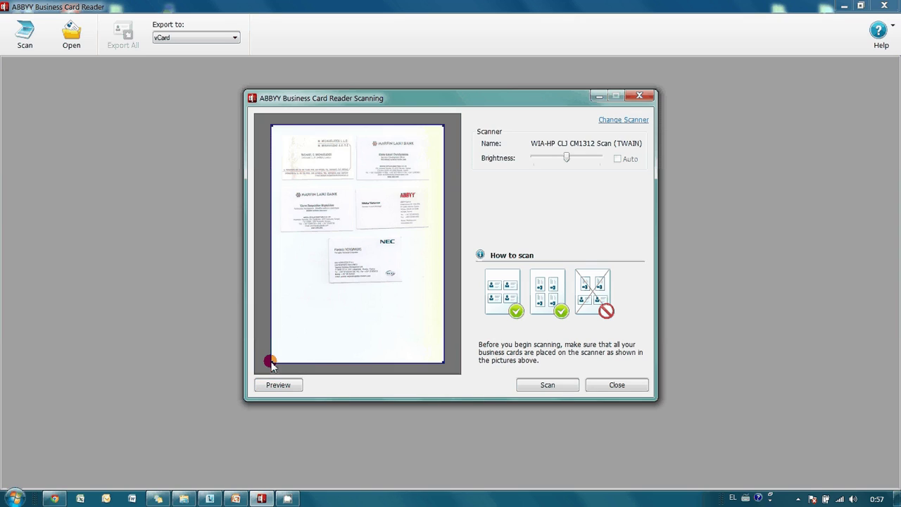
pyautogui.moveTo(271, 362); pyautogui.dragTo(279, 285)
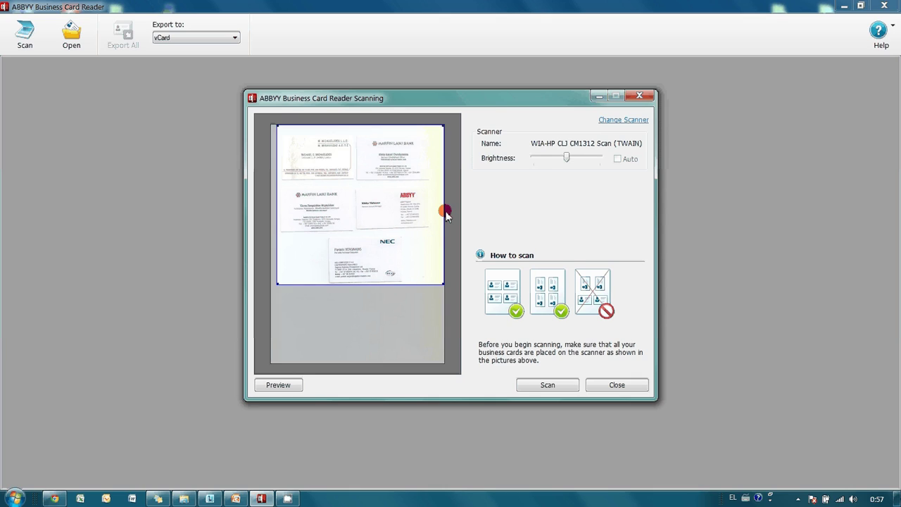
pyautogui.moveTo(443, 211); pyautogui.dragTo(436, 212)
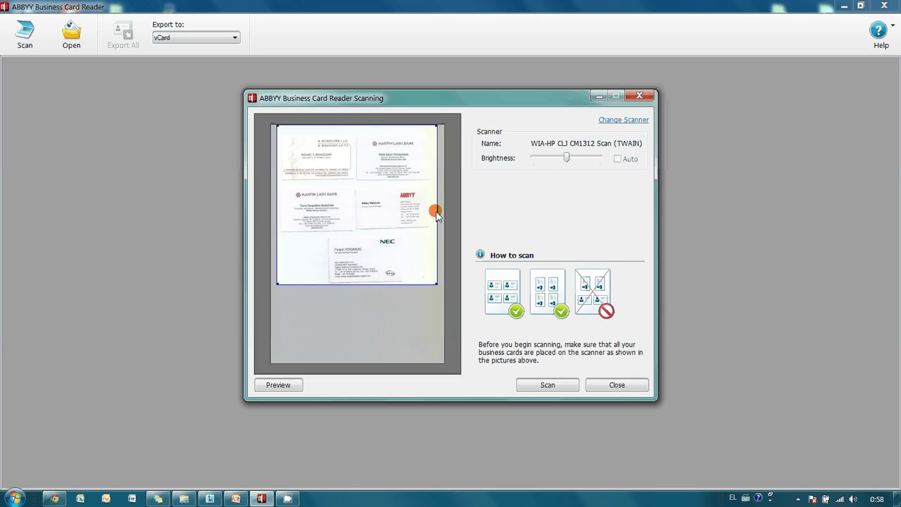
# Scan the cropped area so all five cards are recognized.
pyautogui.click(548, 388)
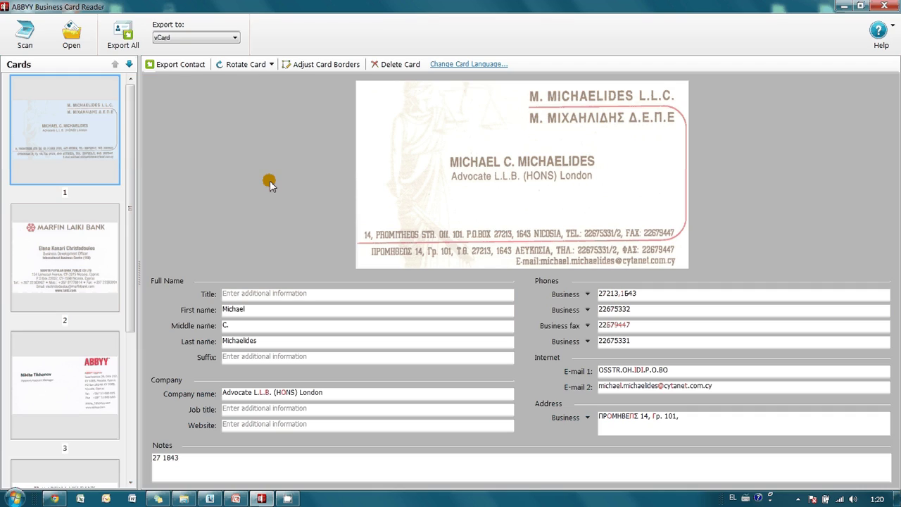
# Fit the first card's left and top borders to its edges in Adjust Card Borders.
pyautogui.click(318, 64)
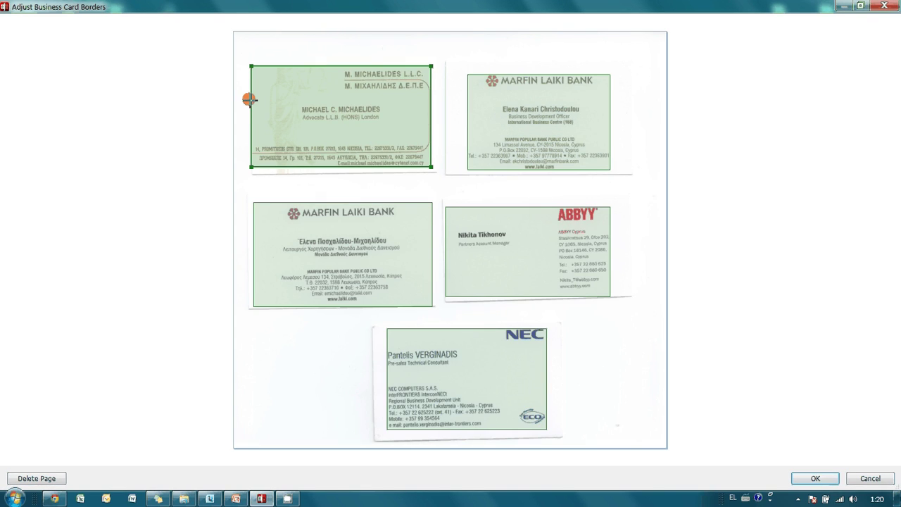
pyautogui.moveTo(249, 99); pyautogui.dragTo(247, 100)
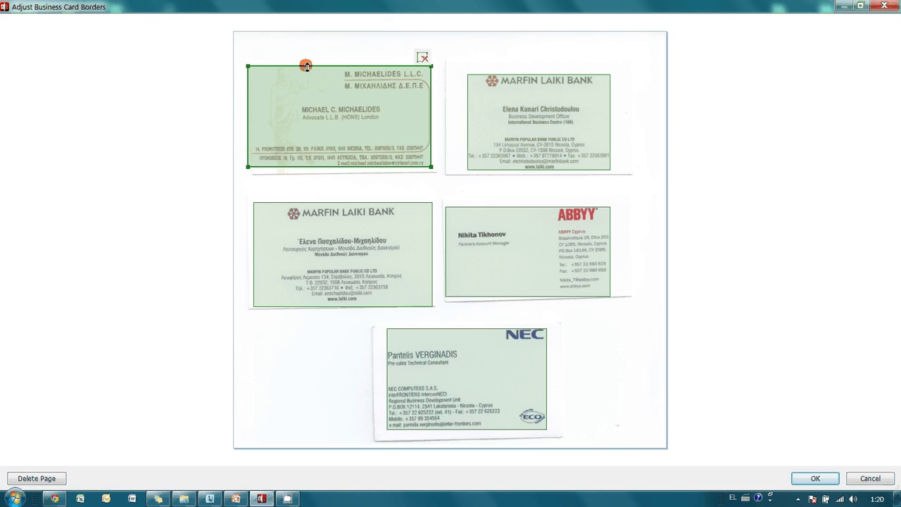
pyautogui.moveTo(306, 66); pyautogui.dragTo(306, 61)
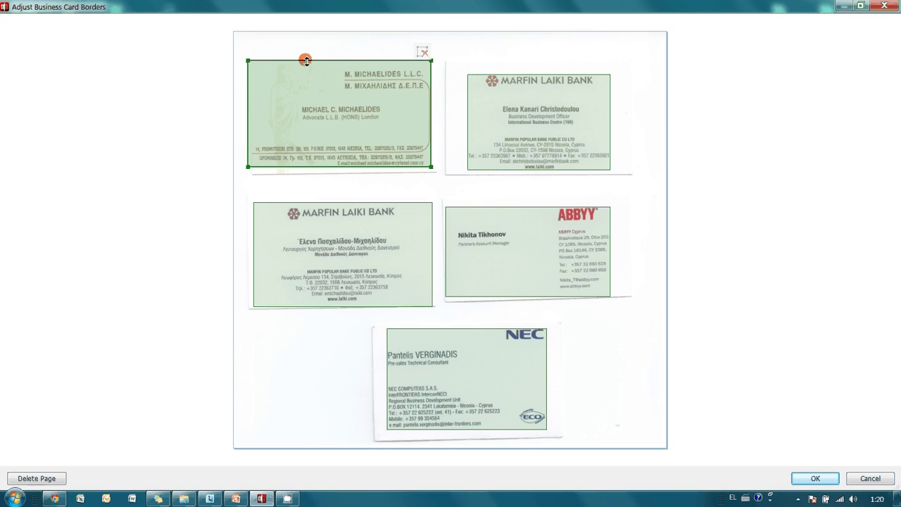
# Replace the MARFIN LAIKI BANK card's wrong border with a newly drawn one and apply.
pyautogui.click(346, 230)
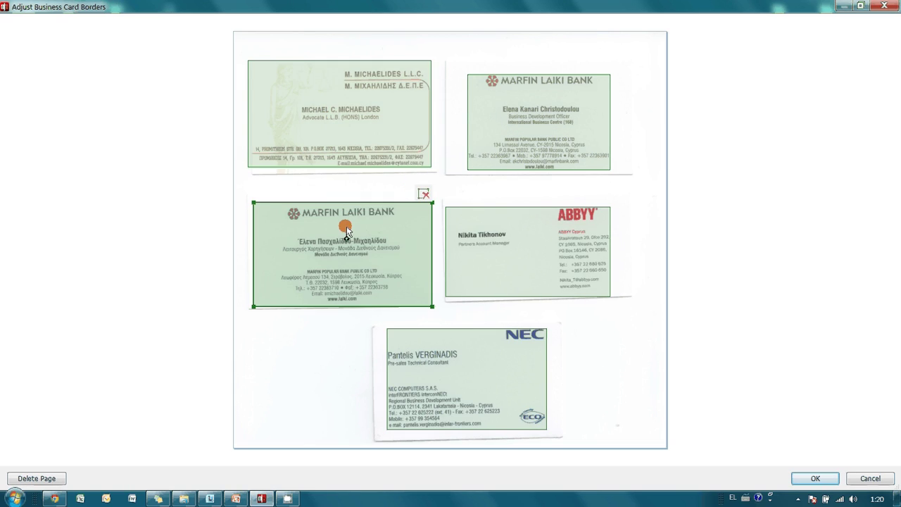
pyautogui.press('Delete')
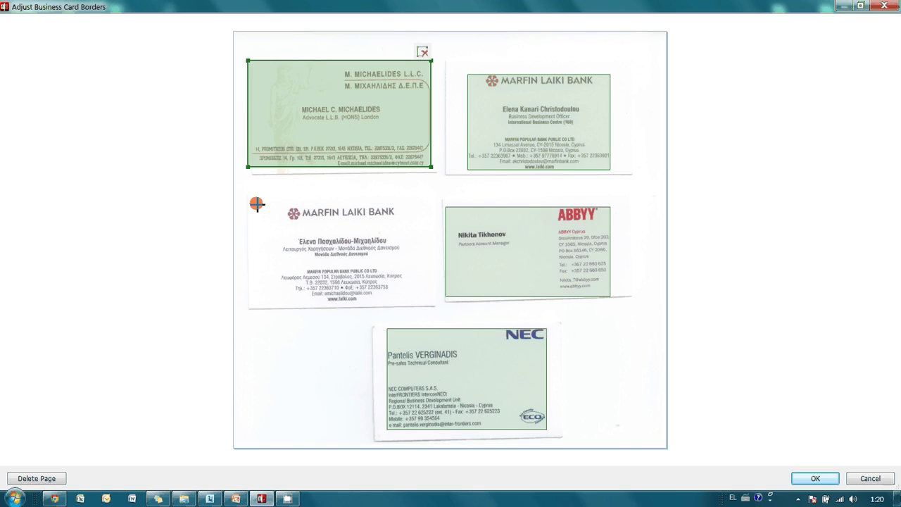
pyautogui.moveTo(256, 204)
pyautogui.mouseDown()
pyautogui.moveTo(425, 284)
pyautogui.moveTo(429, 304)
pyautogui.mouseUp()
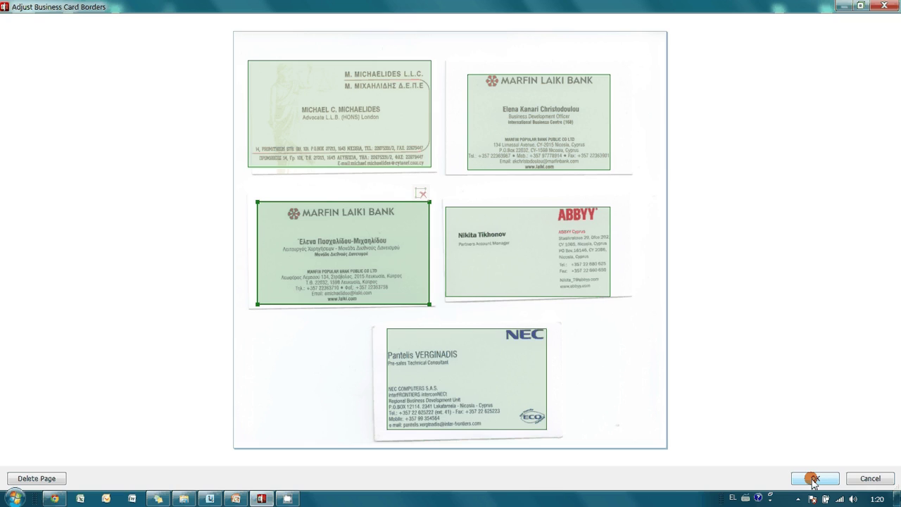
pyautogui.click(815, 478)
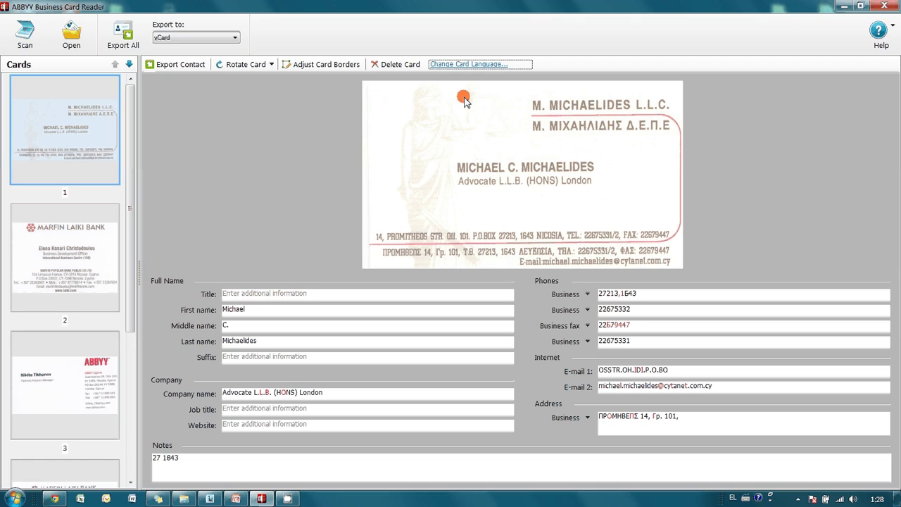
# Add Greek to the card languages in the Language Editor so cards are re-recognized.
pyautogui.click(477, 64)
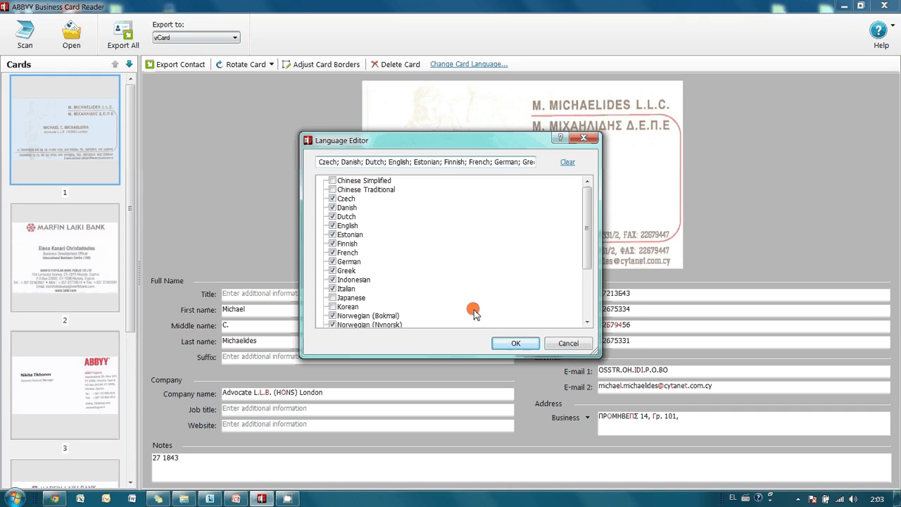
pyautogui.click(515, 343)
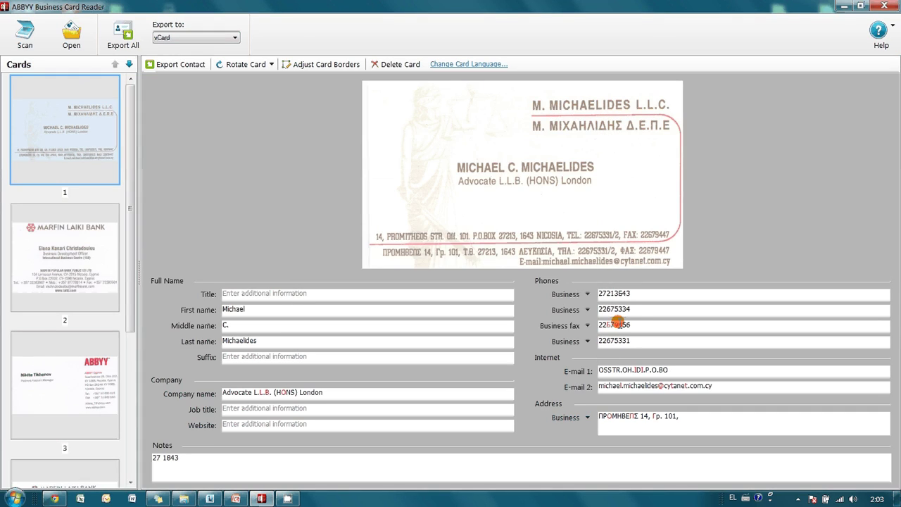
# Change the second business phone's last digit to 5, then verify the fax and first phone.
pyautogui.click(637, 309)
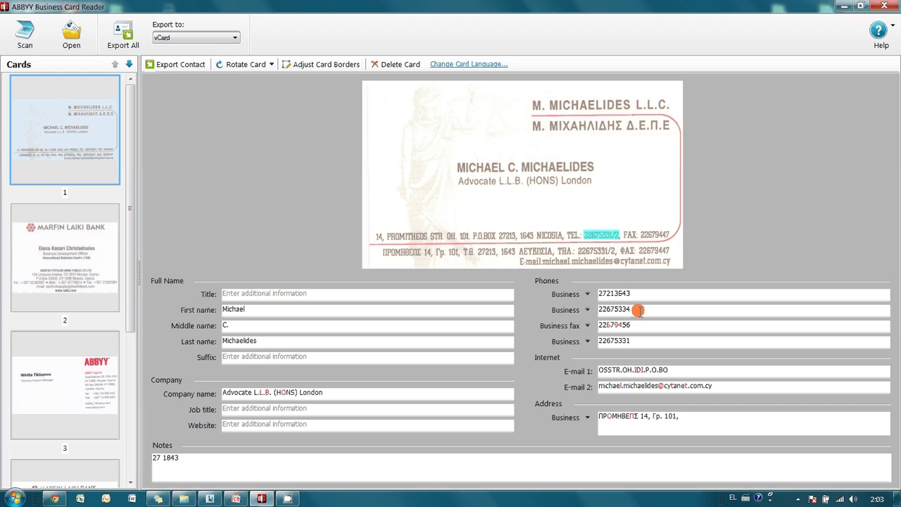
pyautogui.press('BackSpace')
pyautogui.write('5')
pyautogui.click(639, 324)
pyautogui.click(645, 296)
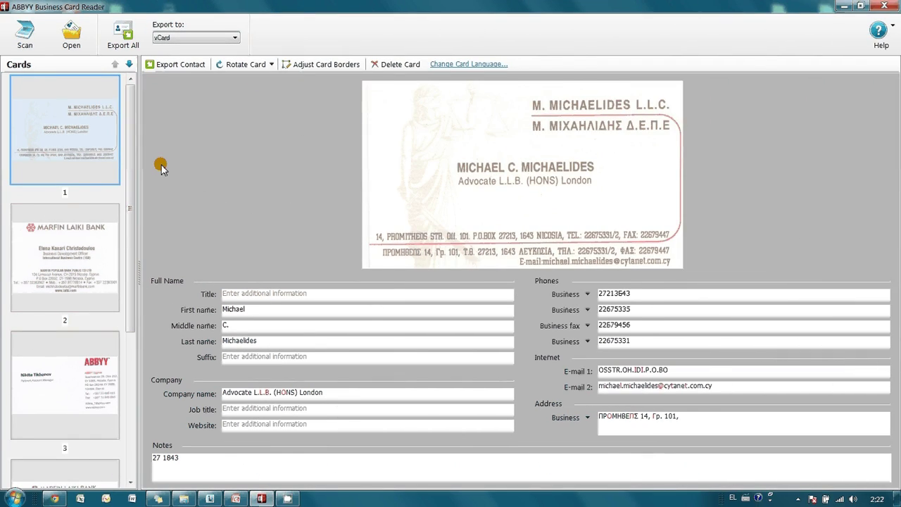
# Export all cards as vCard files to the Desktop and minimize the card reader.
pyautogui.press('Down')
pyautogui.press('Down')
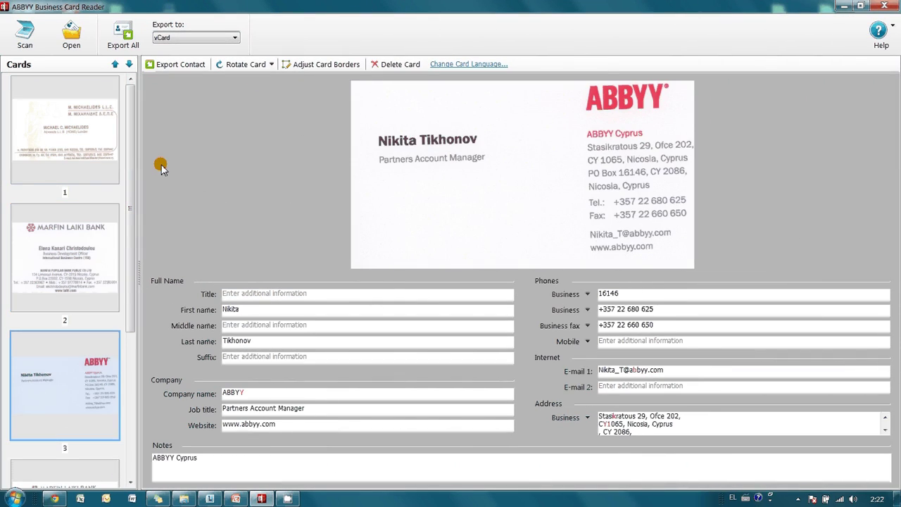
pyautogui.press('Down')
pyautogui.press('Down')
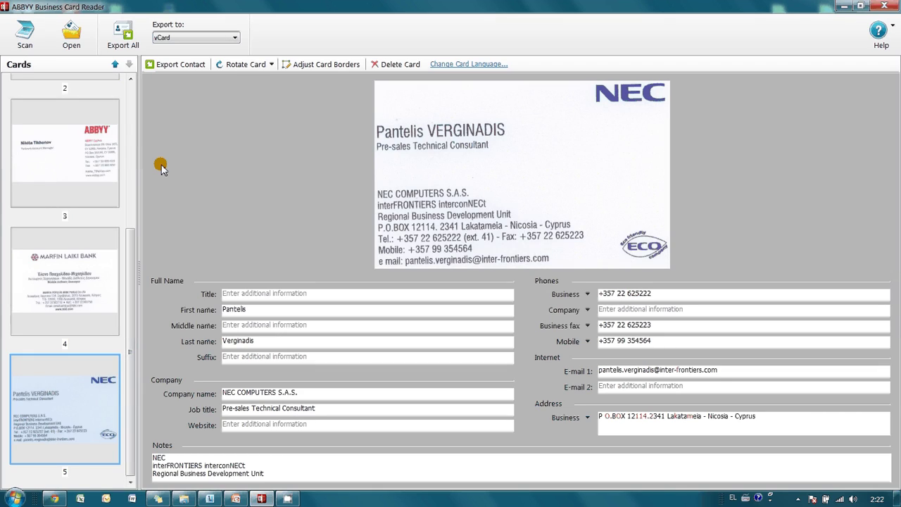
pyautogui.click(209, 39)
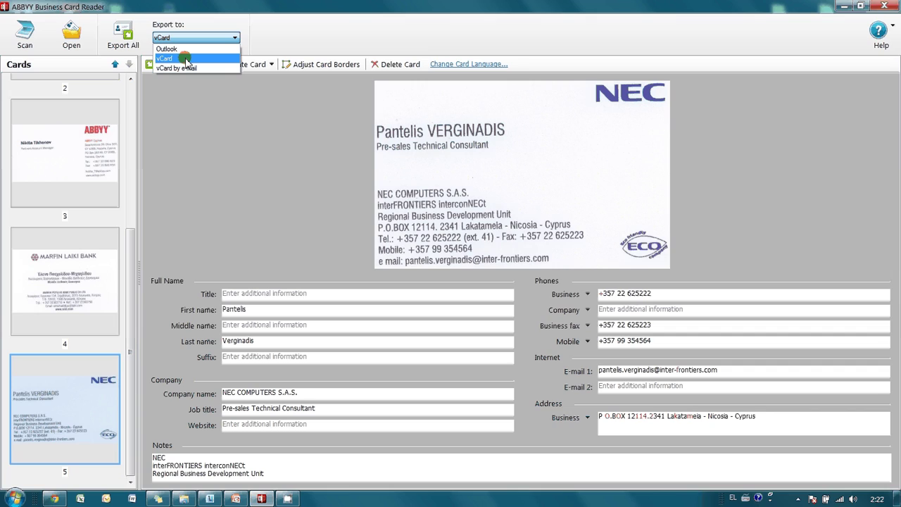
pyautogui.click(185, 59)
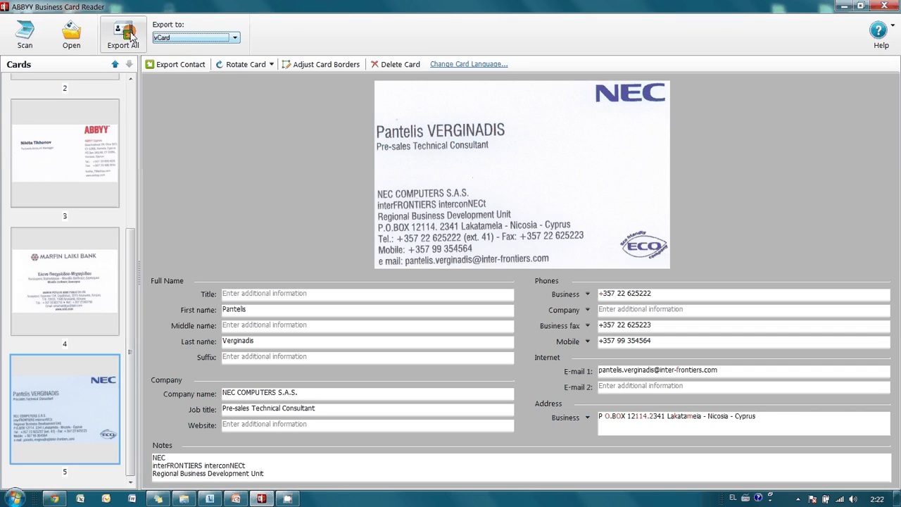
pyautogui.click(131, 36)
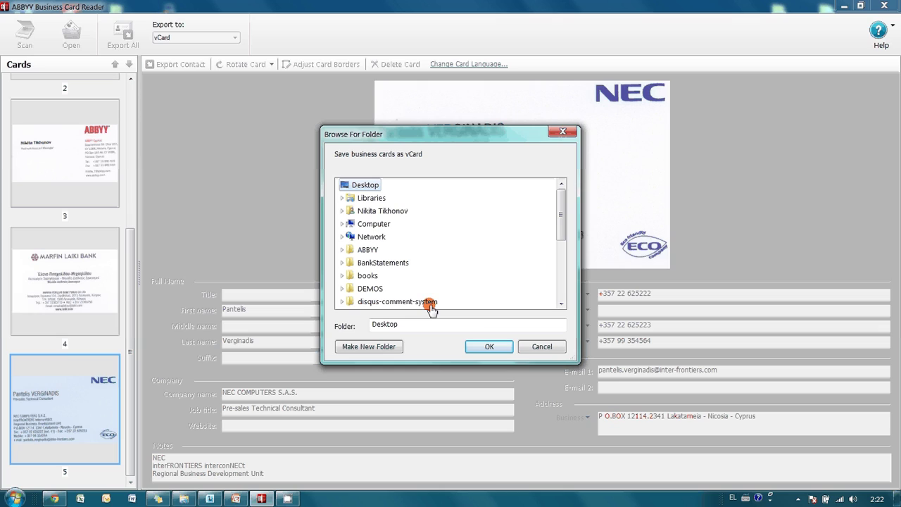
pyautogui.click(480, 348)
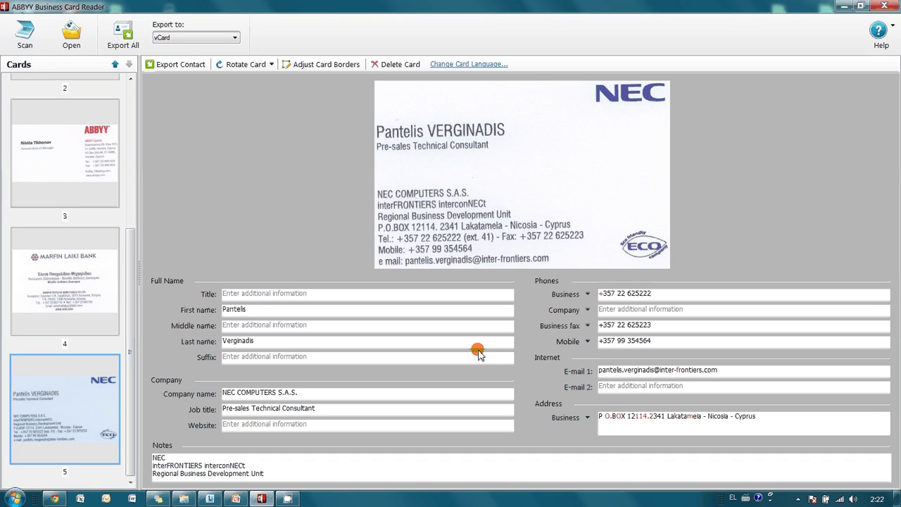
pyautogui.click(843, 5)
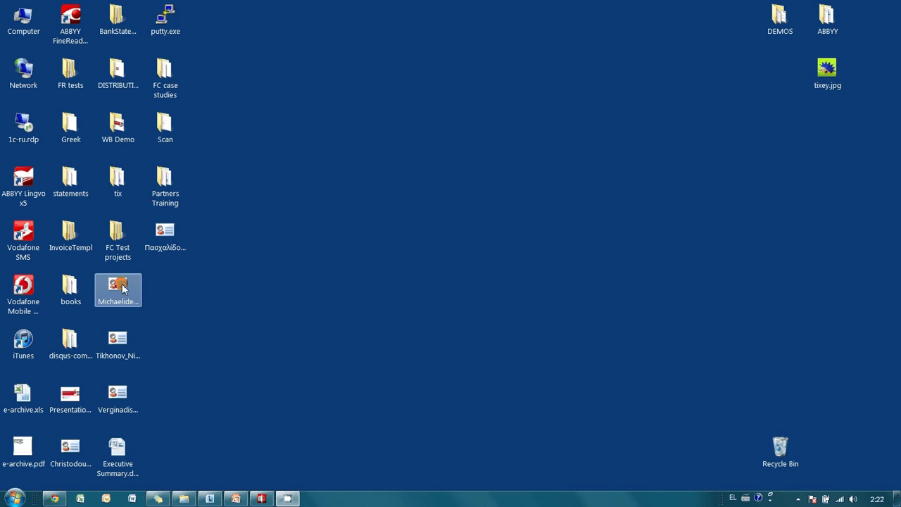
# Drag the three exported contacts' .vcf icons together near the centre of the desktop.
pyautogui.moveTo(117, 285)
pyautogui.mouseDown()
pyautogui.moveTo(417, 164)
pyautogui.moveTo(415, 176)
pyautogui.mouseUp()
pyautogui.moveTo(165, 236); pyautogui.dragTo(451, 194)
pyautogui.moveTo(117, 343)
pyautogui.mouseDown()
pyautogui.moveTo(385, 271)
pyautogui.moveTo(401, 236)
pyautogui.mouseUp()
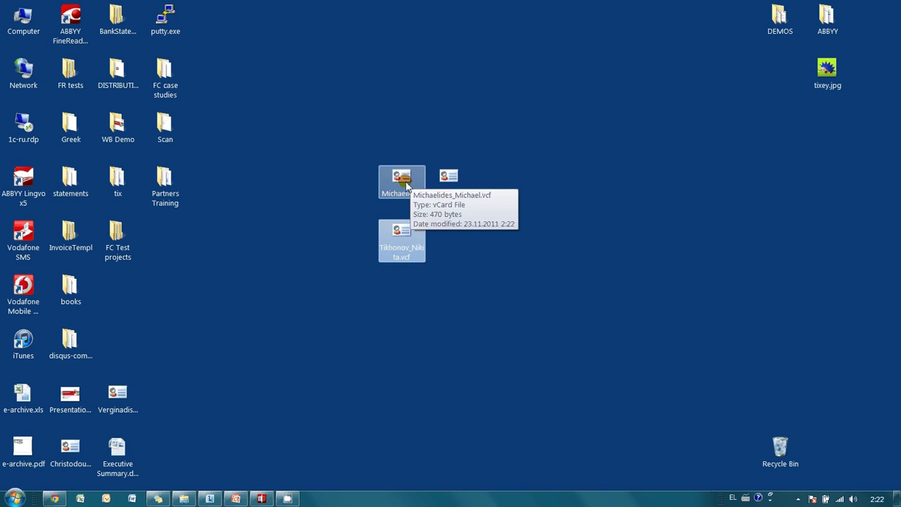
# Double-click the first contact's .vcf file to view it in the contact viewer.
pyautogui.click(405, 185)
pyautogui.doubleClick(406, 184)
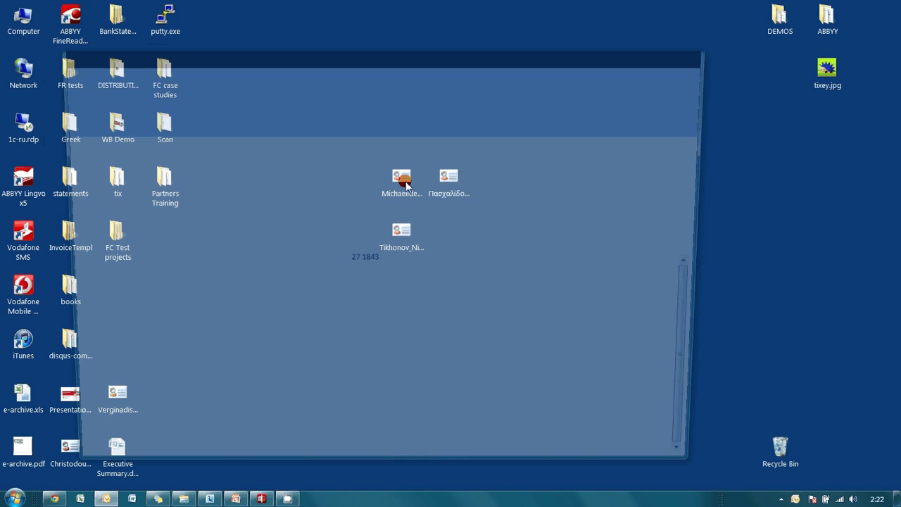